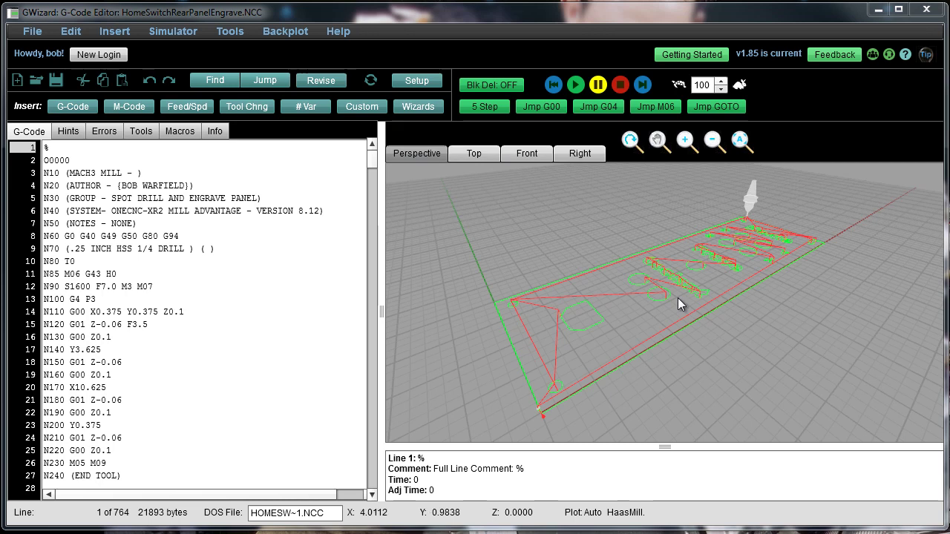
Check the panel toolpath in the Top, Front and Right views, then return to Perspective
{"action": "left_click", "coordinate": [473, 155]}
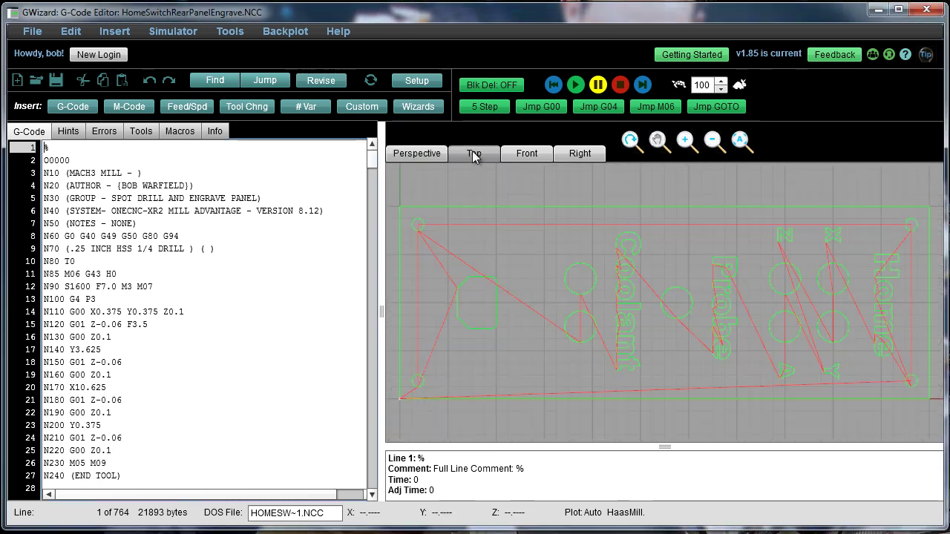
{"action": "left_click", "coordinate": [528, 154]}
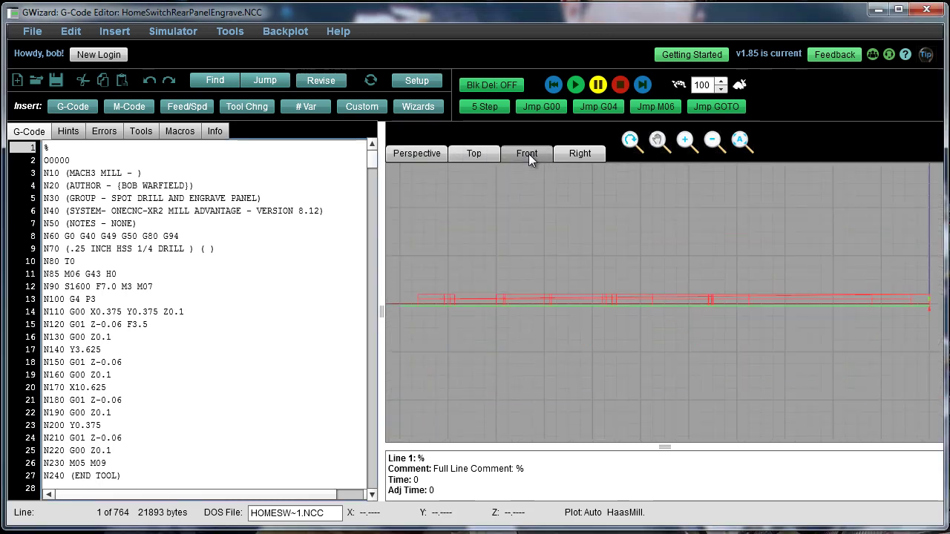
{"action": "left_click", "coordinate": [580, 155]}
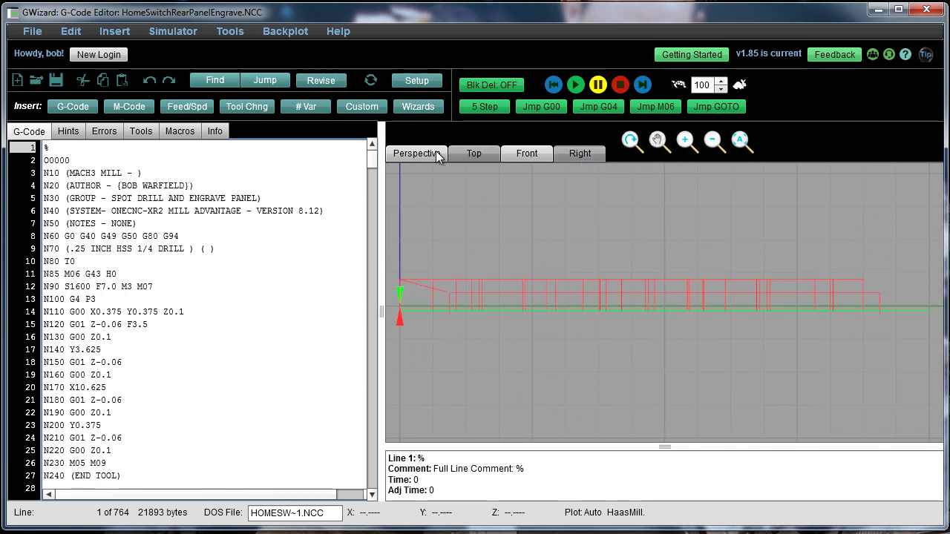
{"action": "left_click", "coordinate": [414, 151]}
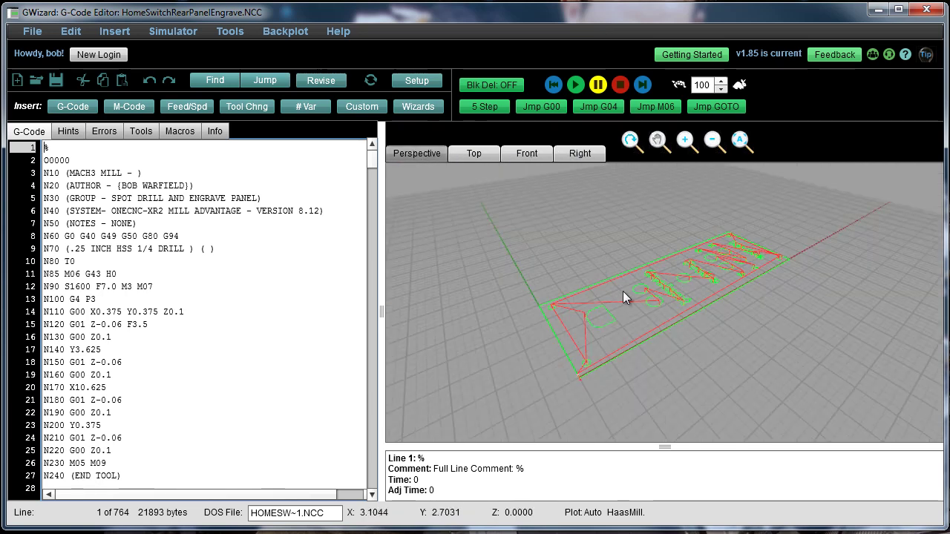
Tilt the perspective view slightly, zoom in twice and zoom out once
{"action": "left_click_drag", "start_coordinate": [659, 296], "coordinate": [660, 292]}
{"action": "scroll", "coordinate": [659, 293], "scroll_direction": "up", "scroll_amount": 2}
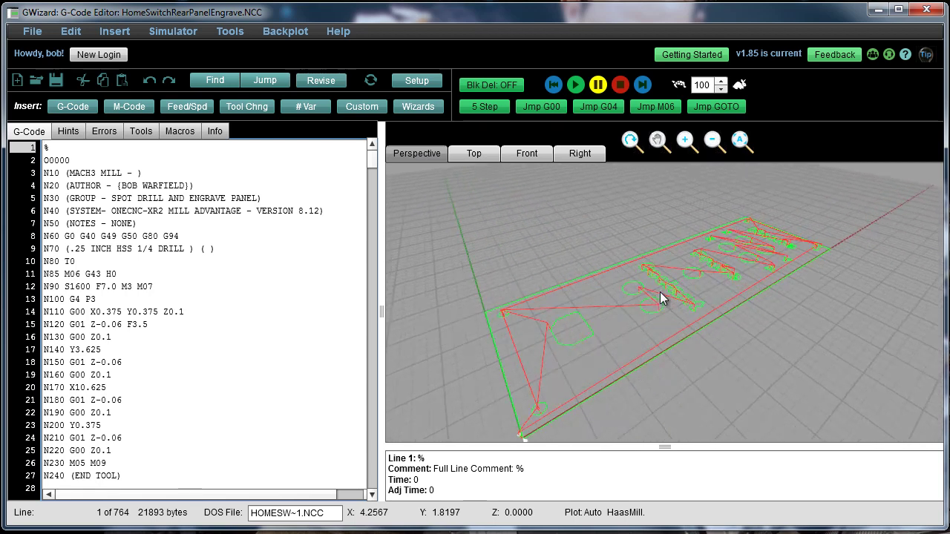
{"action": "scroll", "coordinate": [659, 293], "scroll_direction": "down", "scroll_amount": 3}
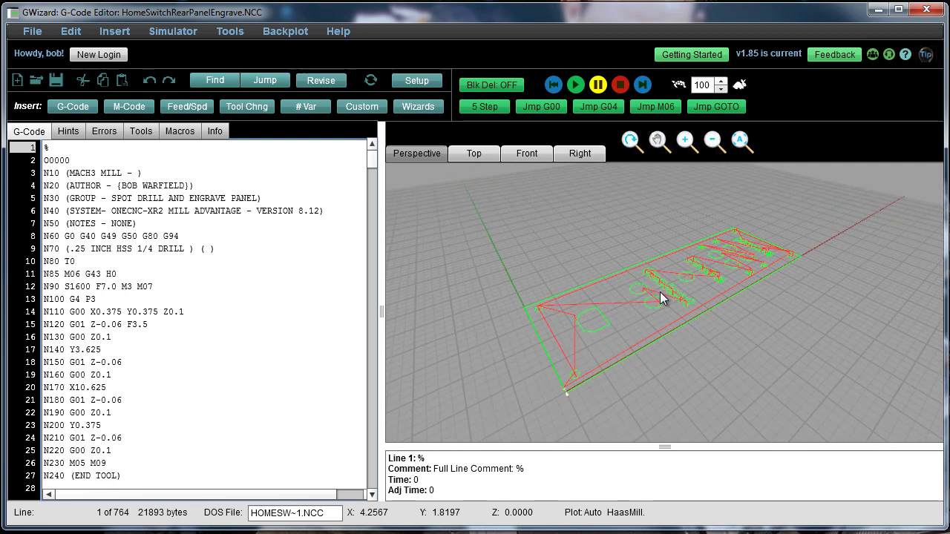
{"action": "left_click", "coordinate": [687, 142]}
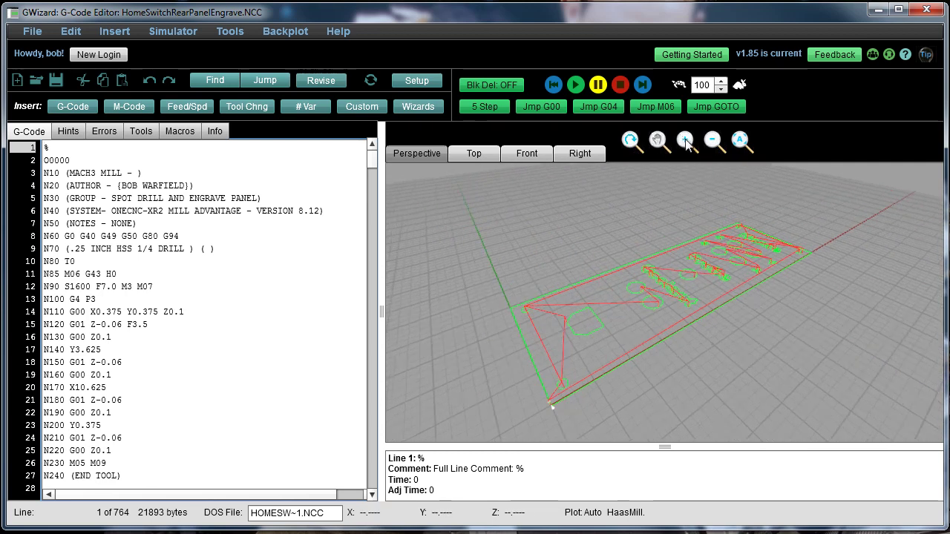
{"action": "left_click", "coordinate": [687, 142]}
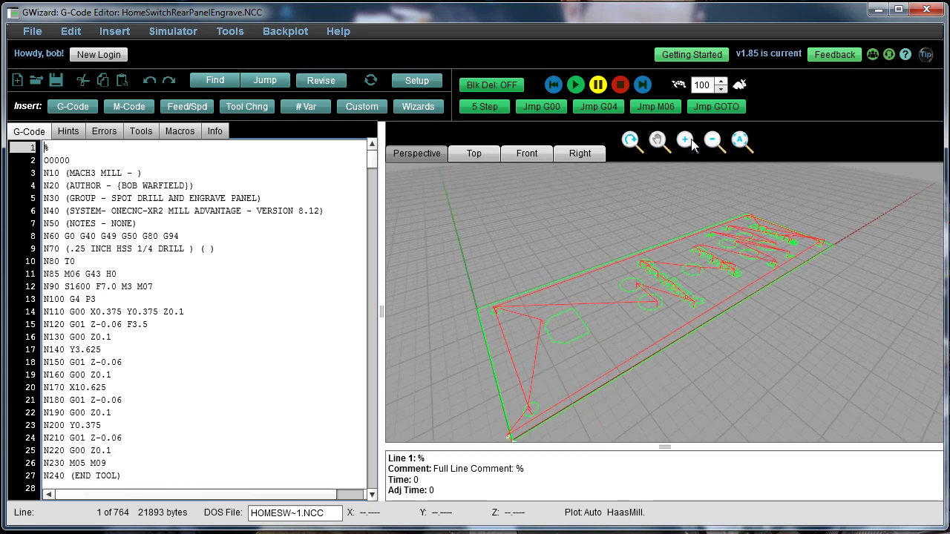
{"action": "left_click", "coordinate": [712, 142]}
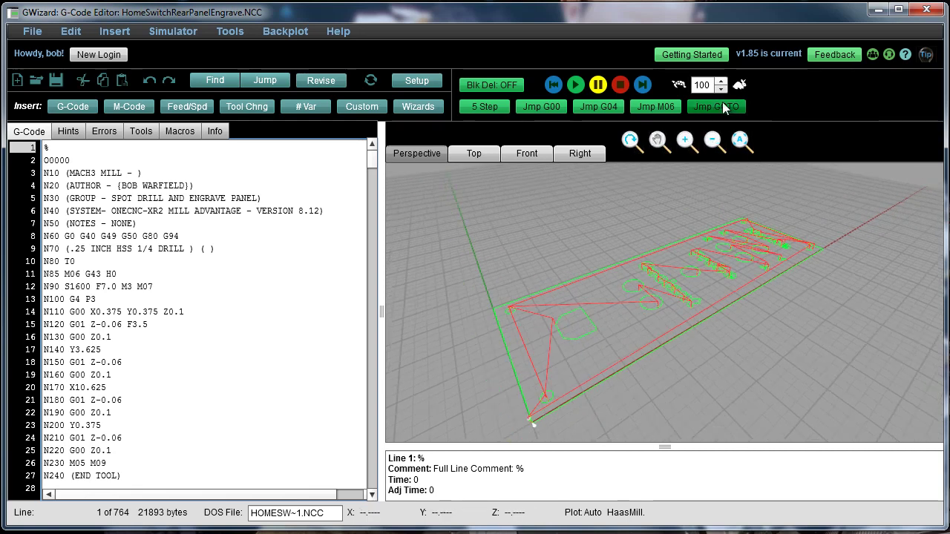
Zoom to extents to fit the whole panel toolpath, then redraw the backplot
{"action": "left_click", "coordinate": [740, 142]}
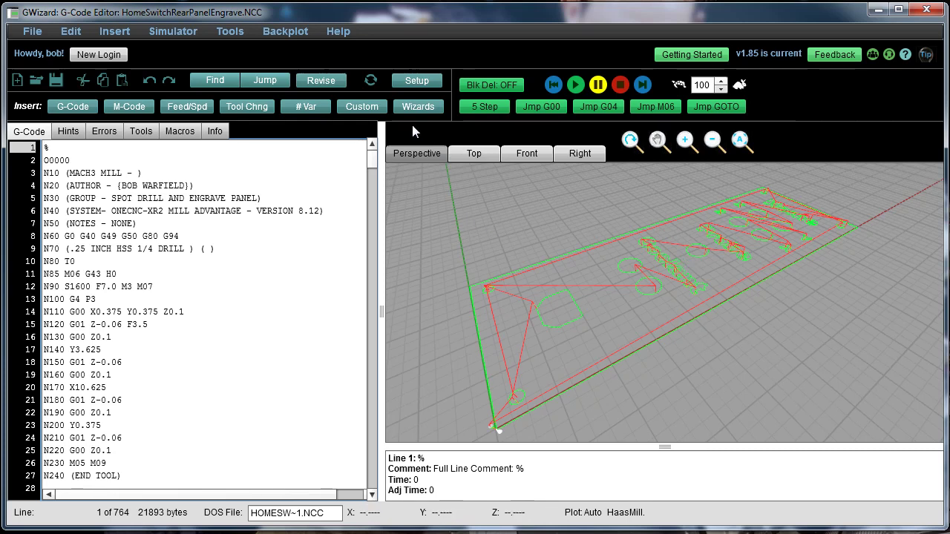
{"action": "left_click", "coordinate": [371, 82]}
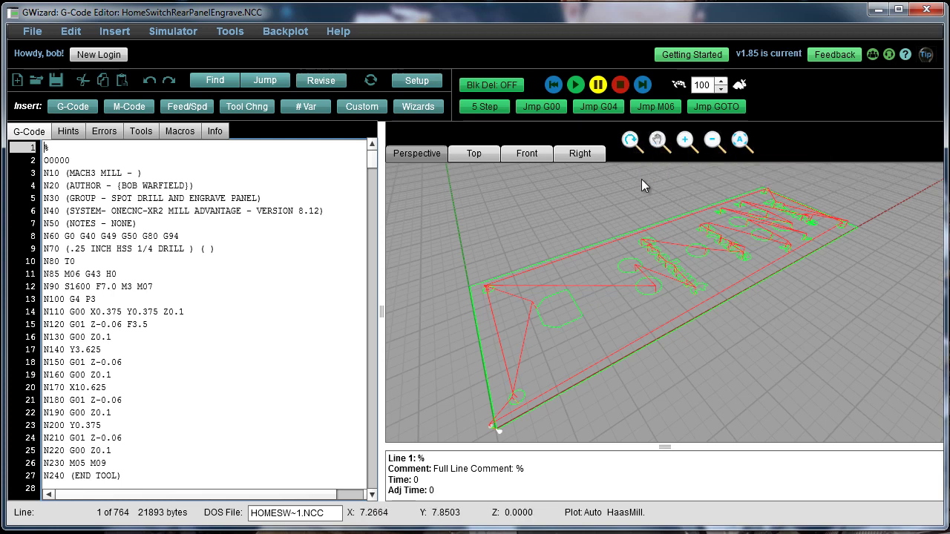
Tilt the panel lower, then use the Rotate tool to turn it to a more oblique angle
{"action": "mouse_move", "coordinate": [632, 259]}
{"action": "left_mouse_down"}
{"action": "mouse_move", "coordinate": [633, 230]}
{"action": "mouse_move", "coordinate": [634, 261]}
{"action": "mouse_move", "coordinate": [636, 244]}
{"action": "mouse_move", "coordinate": [634, 252]}
{"action": "left_mouse_up"}
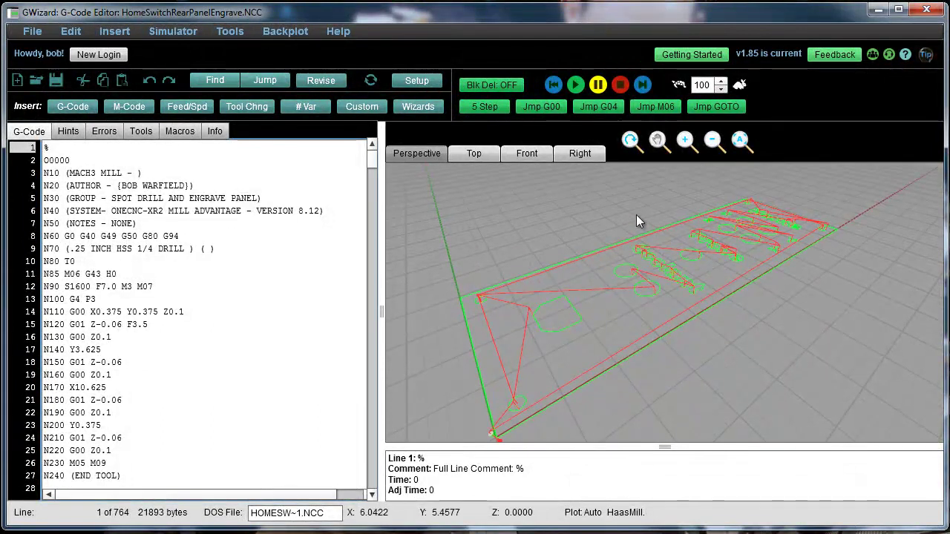
{"action": "left_click", "coordinate": [630, 141]}
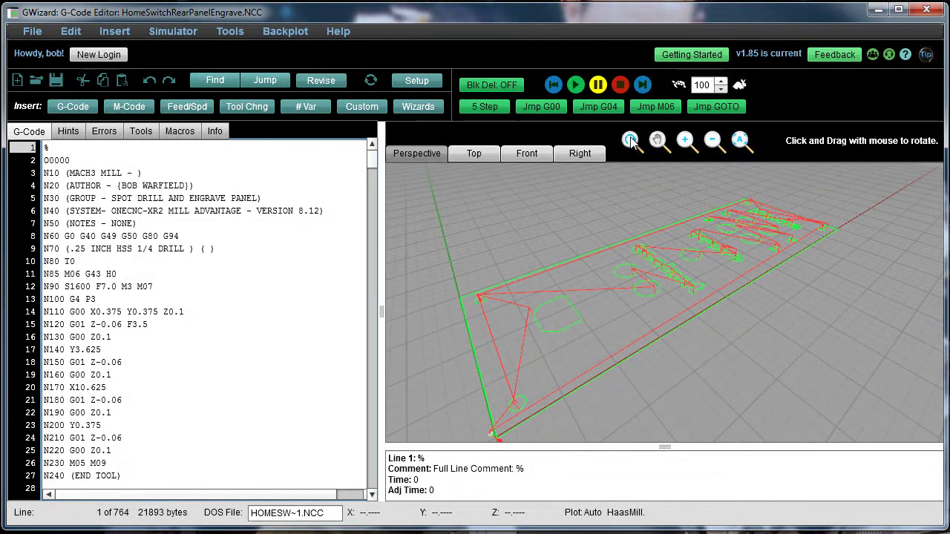
{"action": "mouse_move", "coordinate": [674, 265]}
{"action": "left_mouse_down"}
{"action": "mouse_move", "coordinate": [688, 264]}
{"action": "mouse_move", "coordinate": [665, 256]}
{"action": "mouse_move", "coordinate": [662, 227]}
{"action": "mouse_move", "coordinate": [670, 271]}
{"action": "mouse_move", "coordinate": [666, 261]}
{"action": "left_mouse_up"}
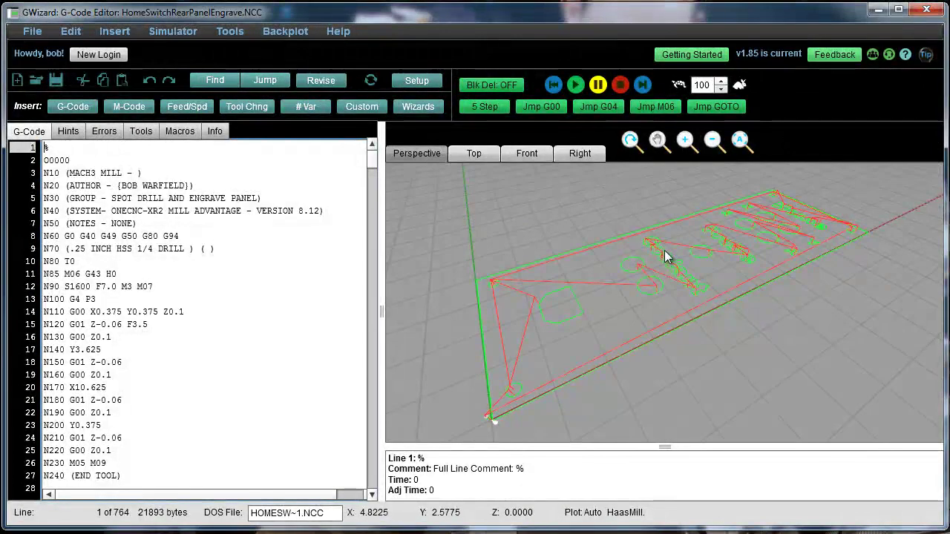
Pick toolpath moves to jump the editor to lines 326, 82, 57 and finally 52 (N490)
{"action": "left_click", "coordinate": [627, 249]}
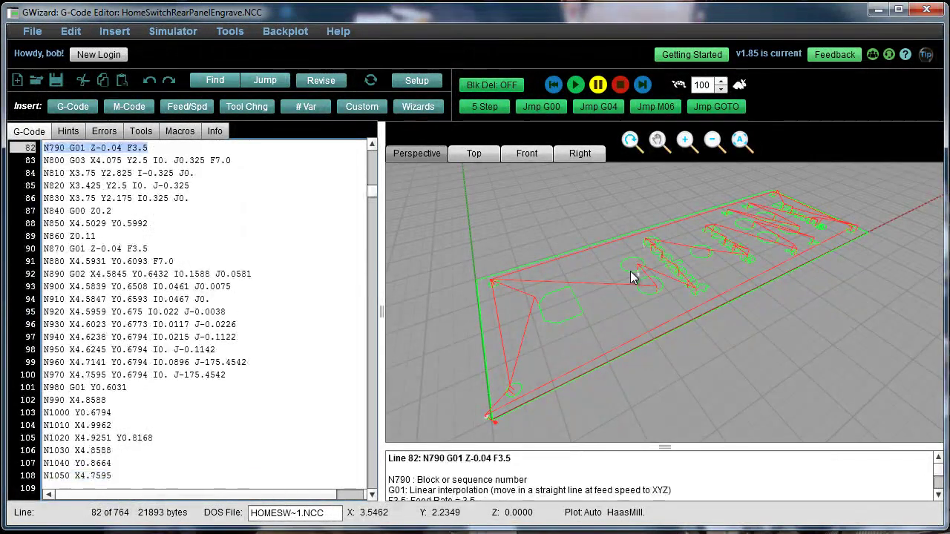
{"action": "left_click", "coordinate": [630, 273]}
{"action": "left_click", "coordinate": [578, 300]}
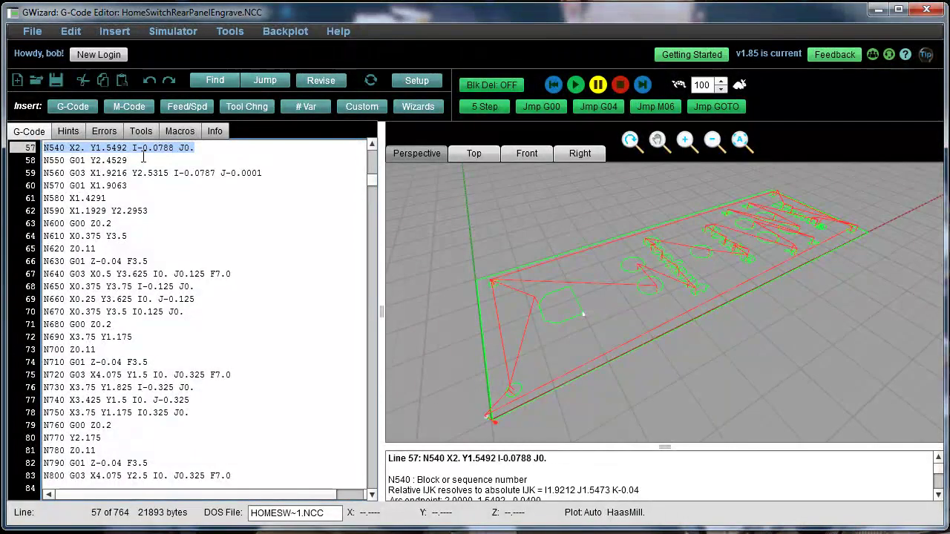
{"action": "left_click", "coordinate": [558, 326]}
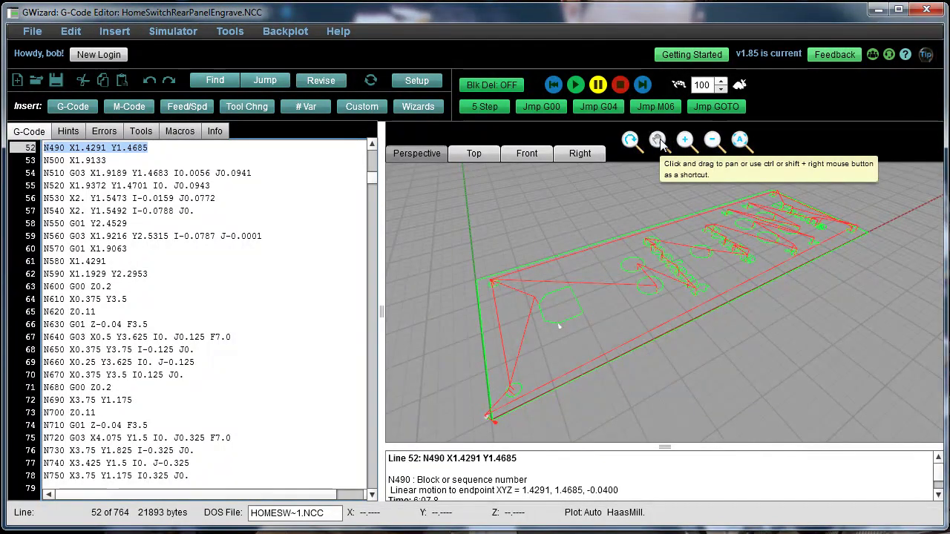
{"action": "left_click", "coordinate": [658, 141]}
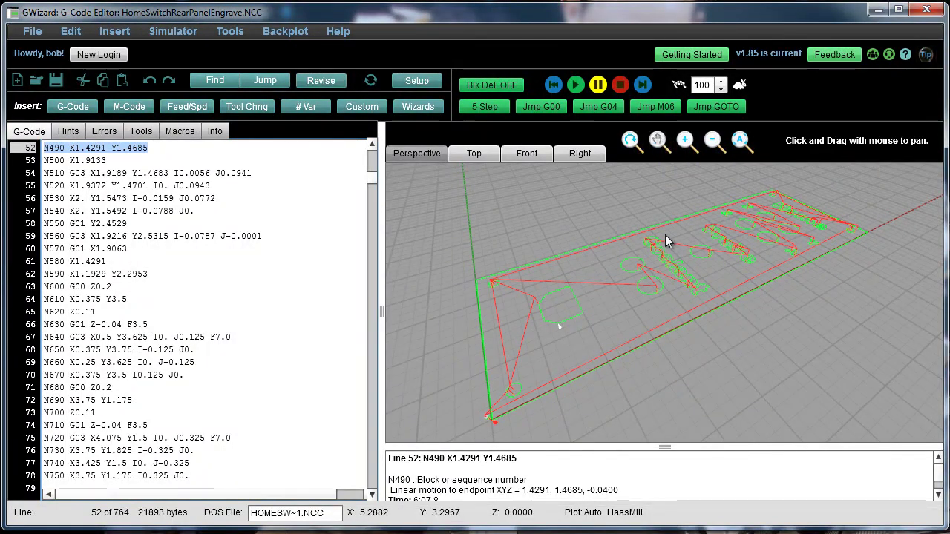
{"action": "mouse_move", "coordinate": [665, 235]}
{"action": "left_mouse_down"}
{"action": "mouse_move", "coordinate": [687, 240]}
{"action": "mouse_move", "coordinate": [671, 236]}
{"action": "mouse_move", "coordinate": [680, 230]}
{"action": "mouse_move", "coordinate": [611, 228]}
{"action": "mouse_move", "coordinate": [661, 231]}
{"action": "mouse_move", "coordinate": [670, 199]}
{"action": "mouse_move", "coordinate": [679, 238]}
{"action": "mouse_move", "coordinate": [667, 229]}
{"action": "left_mouse_up"}
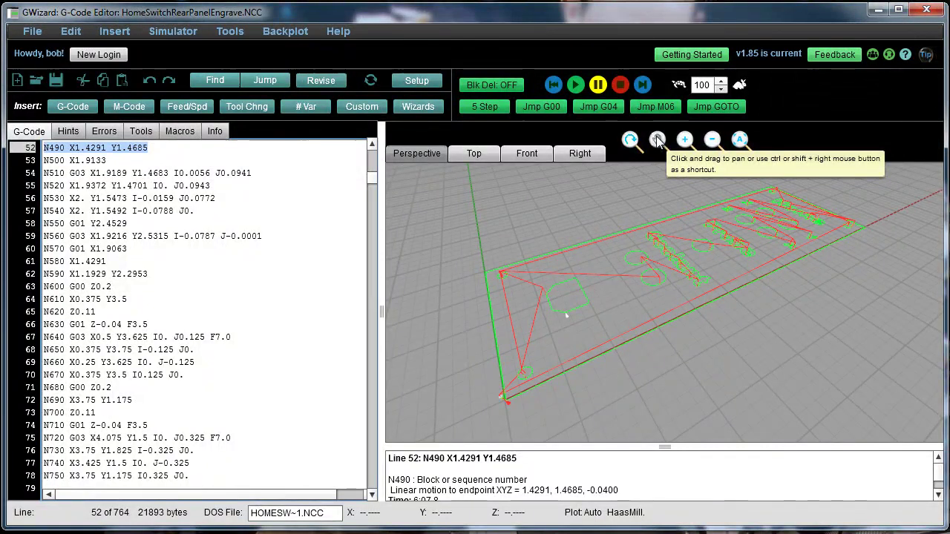
{"action": "mouse_move", "coordinate": [657, 263]}
{"action": "left_mouse_down"}
{"action": "mouse_move", "coordinate": [539, 269]}
{"action": "mouse_move", "coordinate": [717, 272]}
{"action": "mouse_move", "coordinate": [663, 269]}
{"action": "mouse_move", "coordinate": [662, 242]}
{"action": "mouse_move", "coordinate": [663, 275]}
{"action": "mouse_move", "coordinate": [661, 263]}
{"action": "left_mouse_up"}
{"action": "left_click_drag", "start_coordinate": [660, 263], "coordinate": [659, 265]}
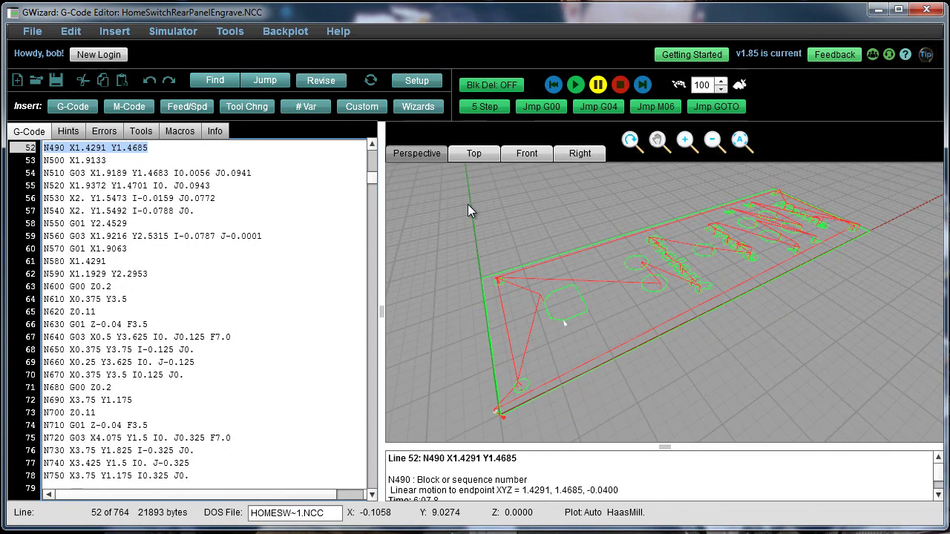
Turn off the Major Lines and Minor Lines grid options in Backplot Options and save
{"action": "left_click", "coordinate": [299, 32]}
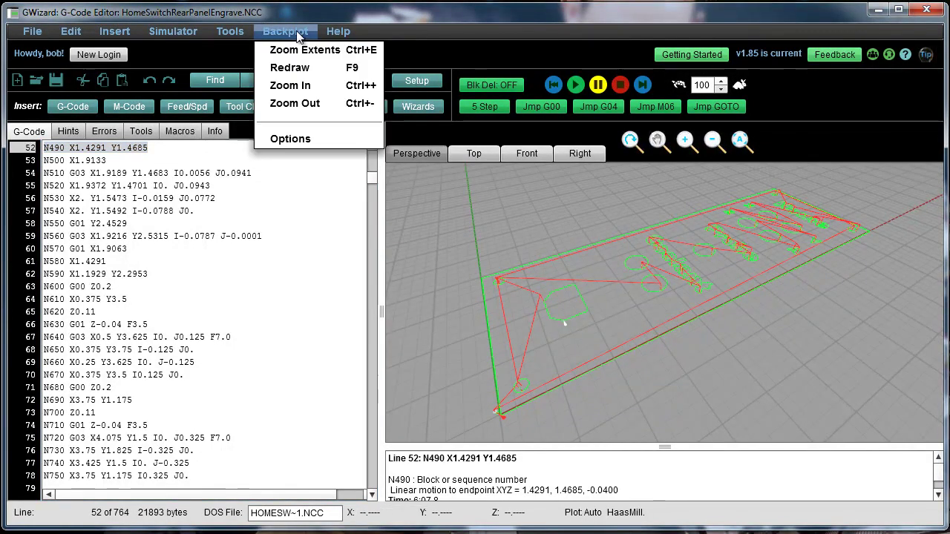
{"action": "left_click", "coordinate": [284, 141]}
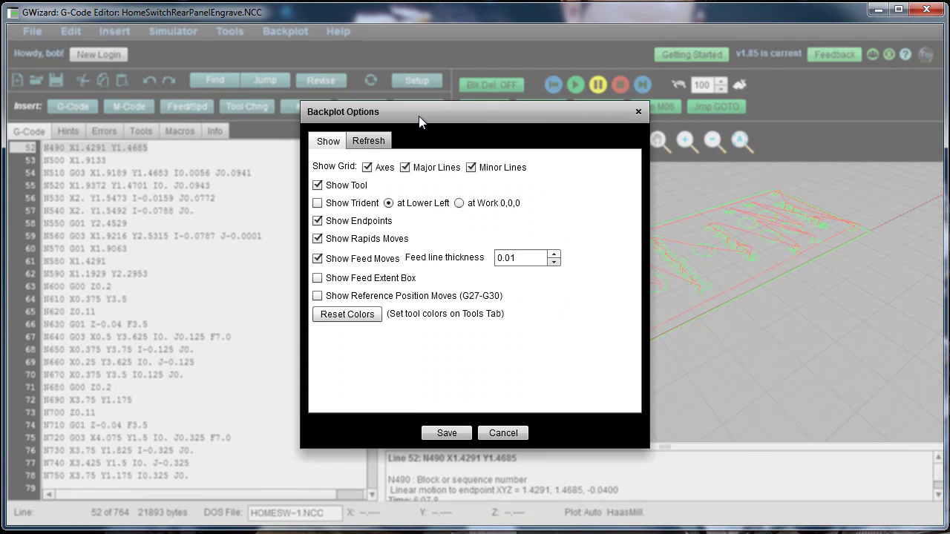
{"action": "left_click_drag", "start_coordinate": [418, 116], "coordinate": [200, 113]}
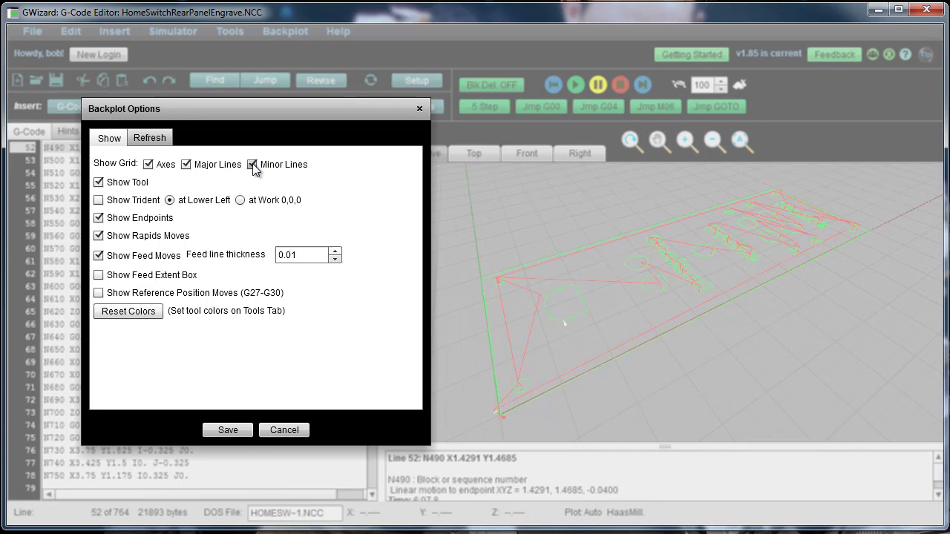
{"action": "left_click", "coordinate": [252, 164]}
{"action": "left_click", "coordinate": [219, 430]}
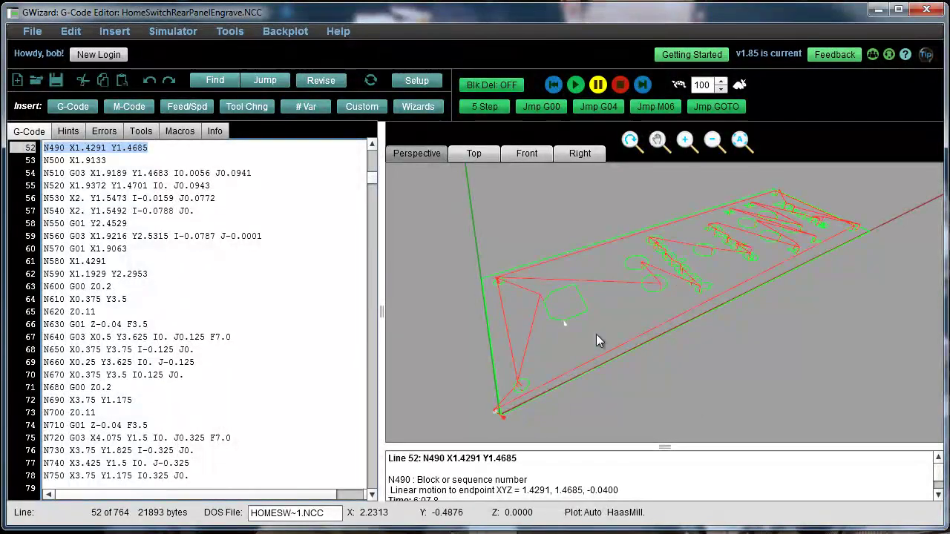
{"action": "left_click", "coordinate": [287, 32]}
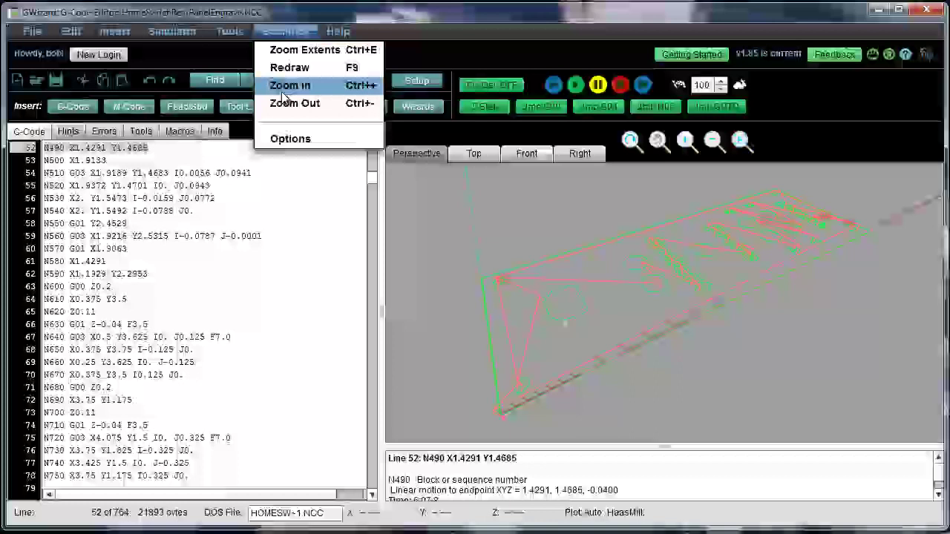
Turn the Major Lines and Minor Lines grid back on in Backplot Options and save
{"action": "left_click", "coordinate": [286, 138]}
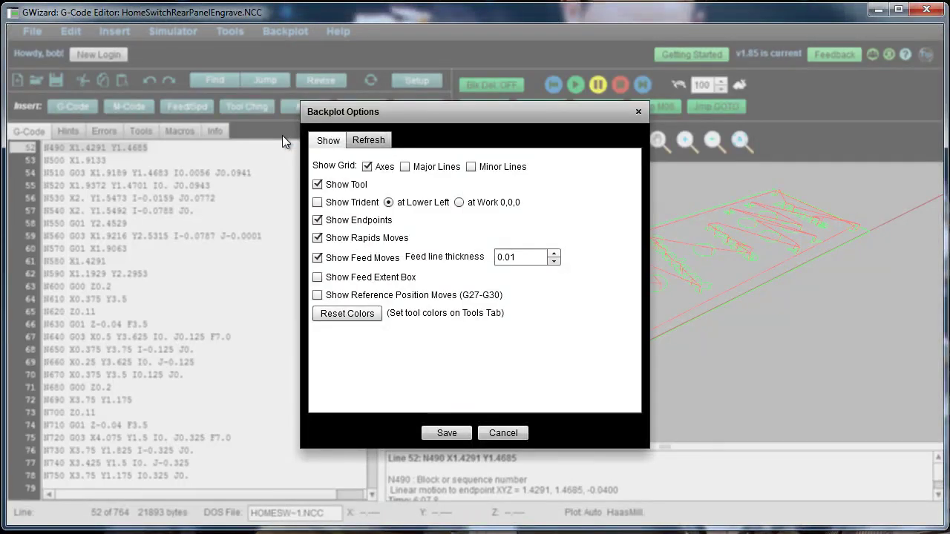
{"action": "left_click", "coordinate": [408, 169]}
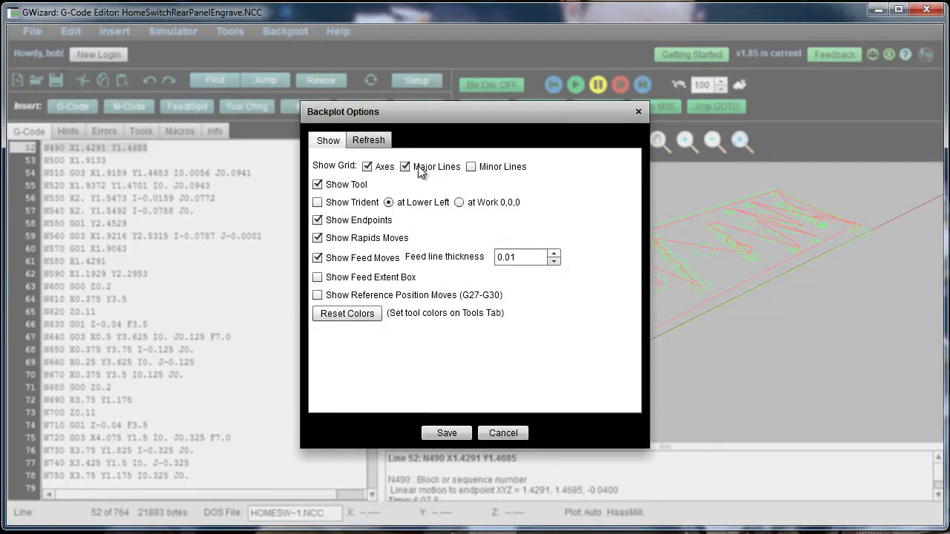
{"action": "left_click", "coordinate": [471, 167]}
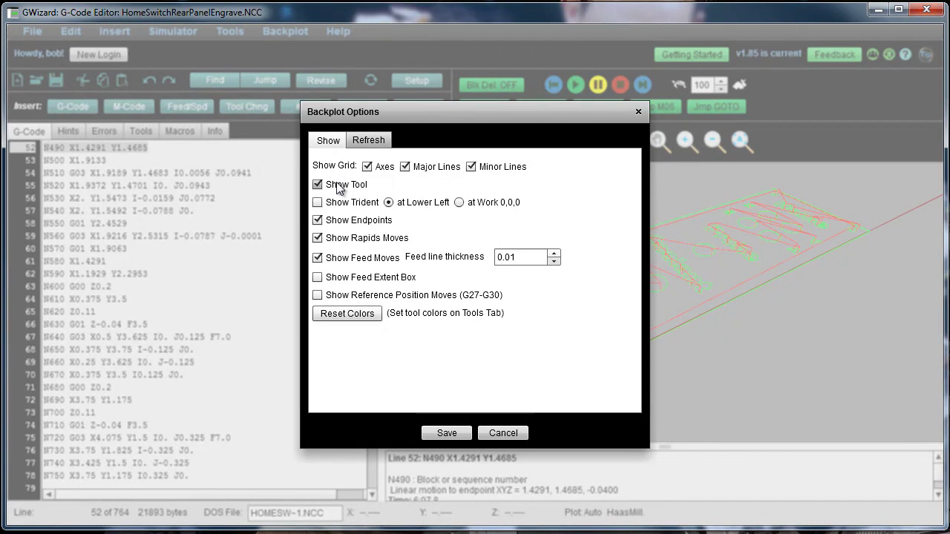
{"action": "left_click", "coordinate": [446, 432]}
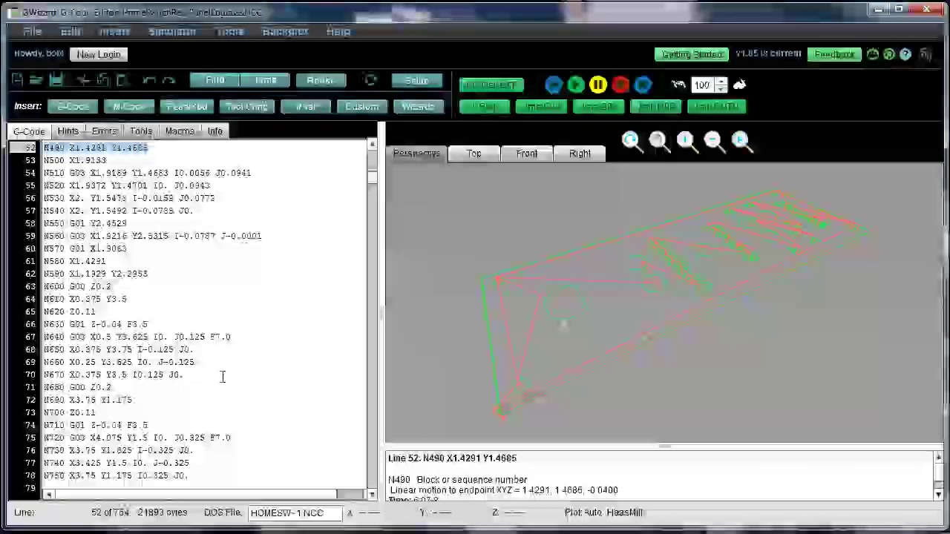
Select several G-code lines, including N730, then reopen Backplot Options
{"action": "left_click", "coordinate": [223, 377]}
{"action": "left_click", "coordinate": [172, 451]}
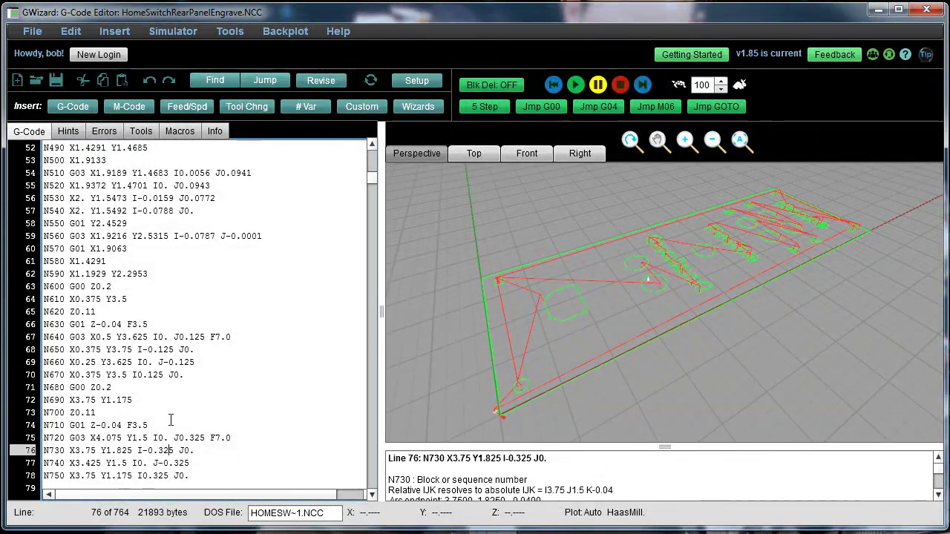
{"action": "left_click", "coordinate": [160, 349]}
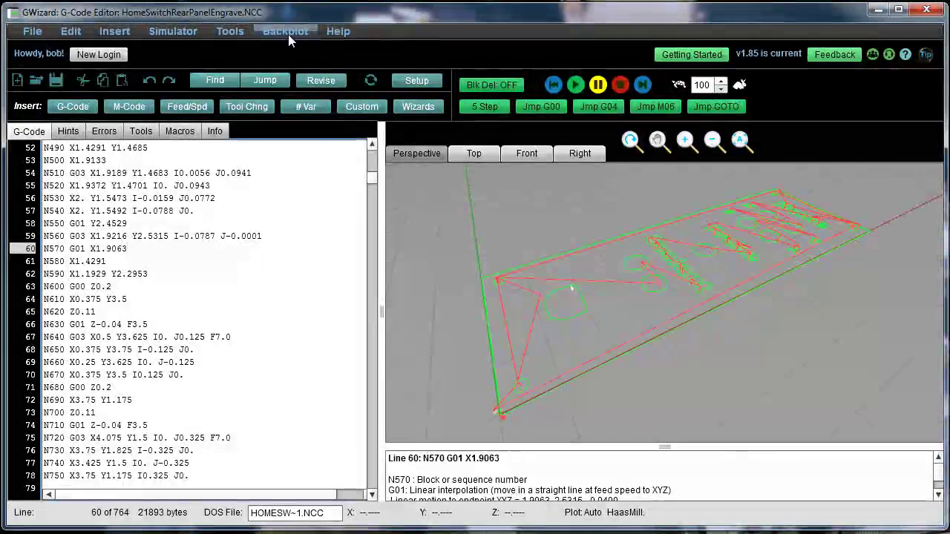
{"action": "left_click", "coordinate": [288, 34]}
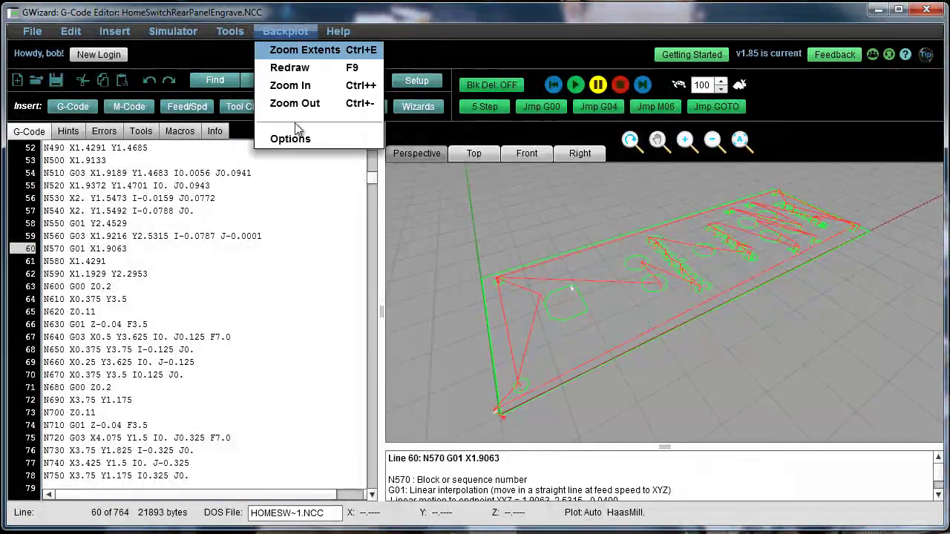
{"action": "left_click", "coordinate": [289, 138]}
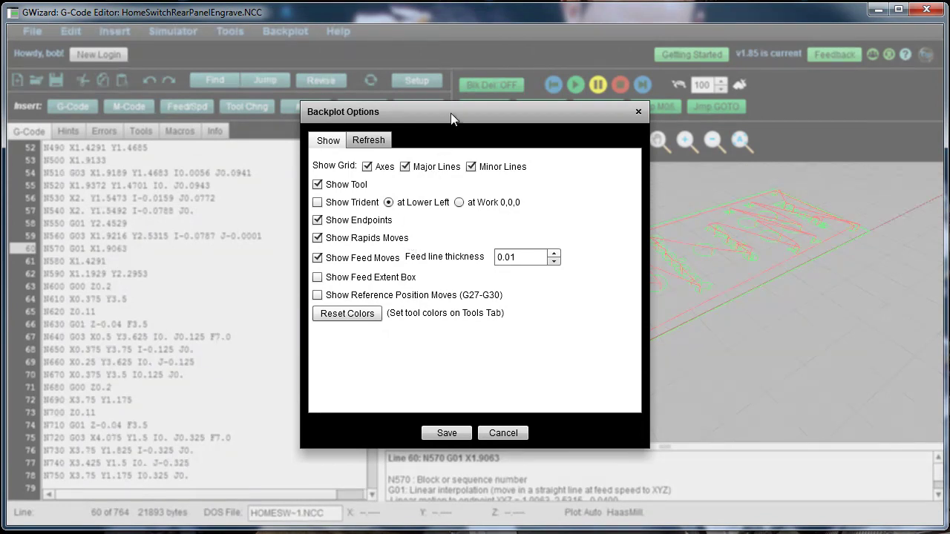
Move the Backplot Options dialog aside to review it, then cancel without changes
{"action": "left_click_drag", "start_coordinate": [450, 113], "coordinate": [262, 105]}
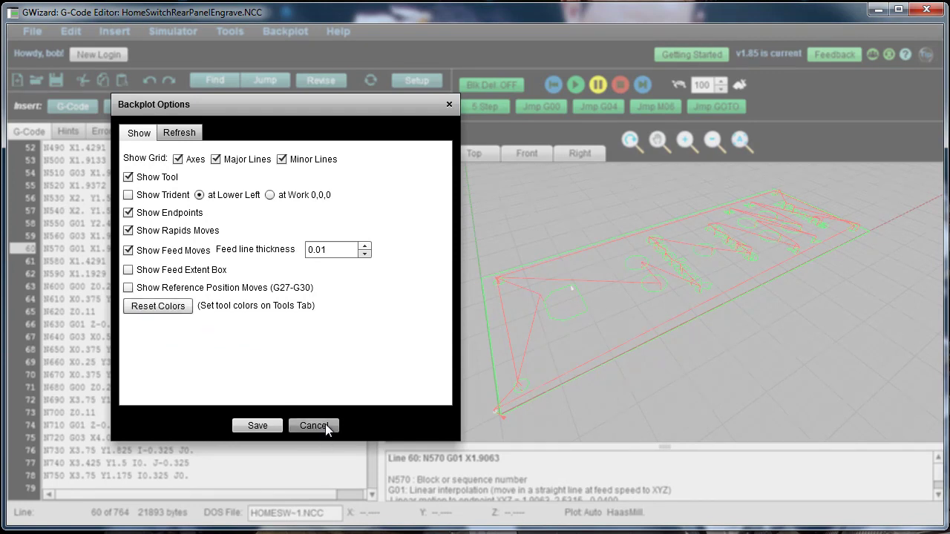
{"action": "left_click", "coordinate": [325, 425]}
Show the Tools list with the 1/4 drill and 1/16 end mill, widening it to check their Color cells
{"action": "left_click", "coordinate": [141, 131]}
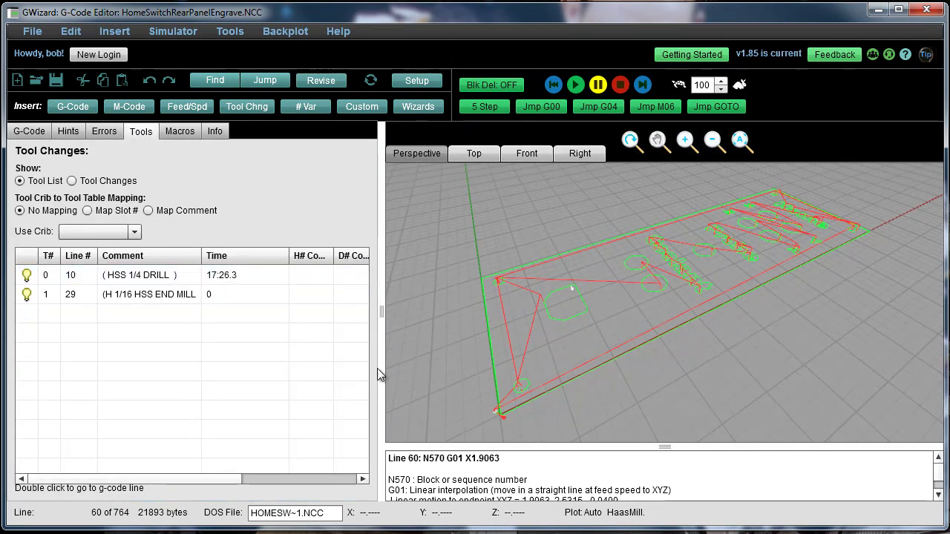
{"action": "left_click_drag", "start_coordinate": [383, 320], "coordinate": [609, 327]}
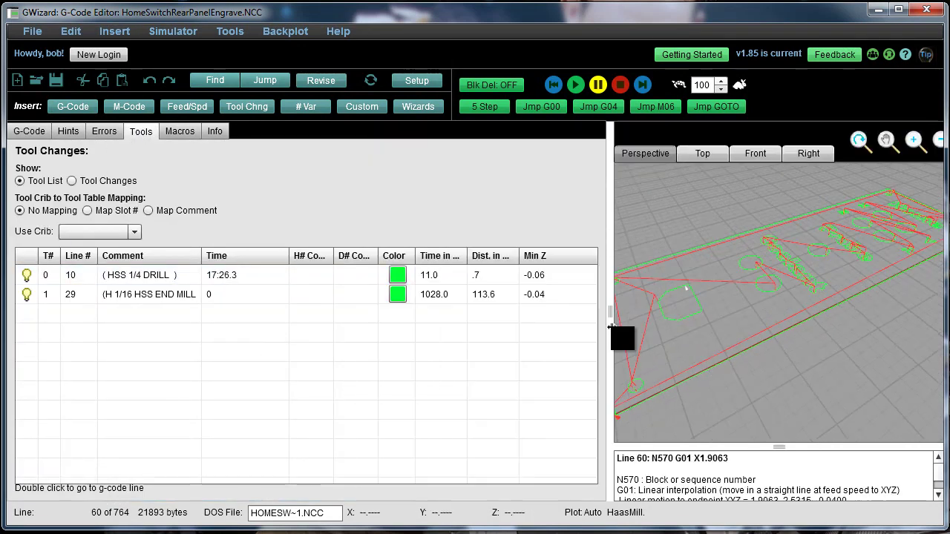
{"action": "left_click", "coordinate": [396, 295]}
{"action": "left_click", "coordinate": [394, 275]}
{"action": "left_click", "coordinate": [395, 296]}
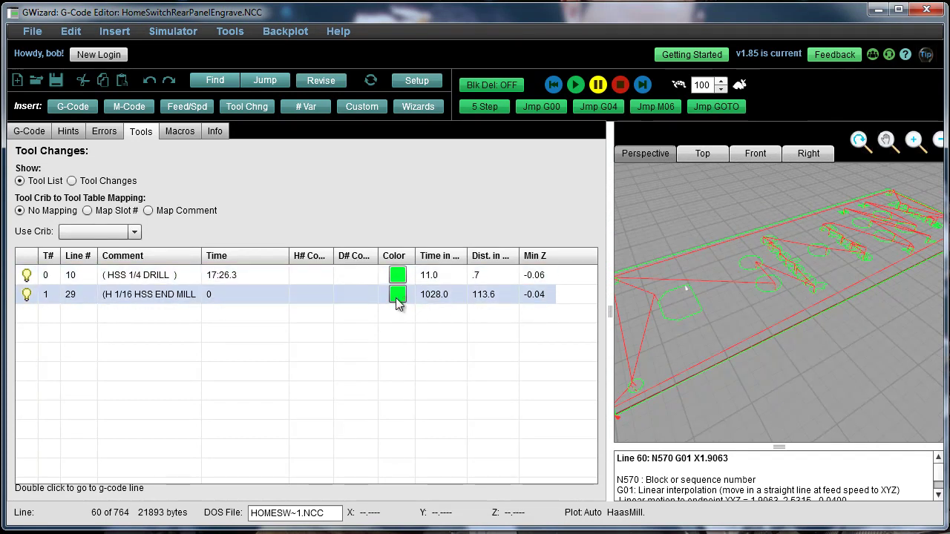
{"action": "left_click", "coordinate": [399, 282]}
{"action": "left_click", "coordinate": [396, 295]}
{"action": "left_click", "coordinate": [399, 276]}
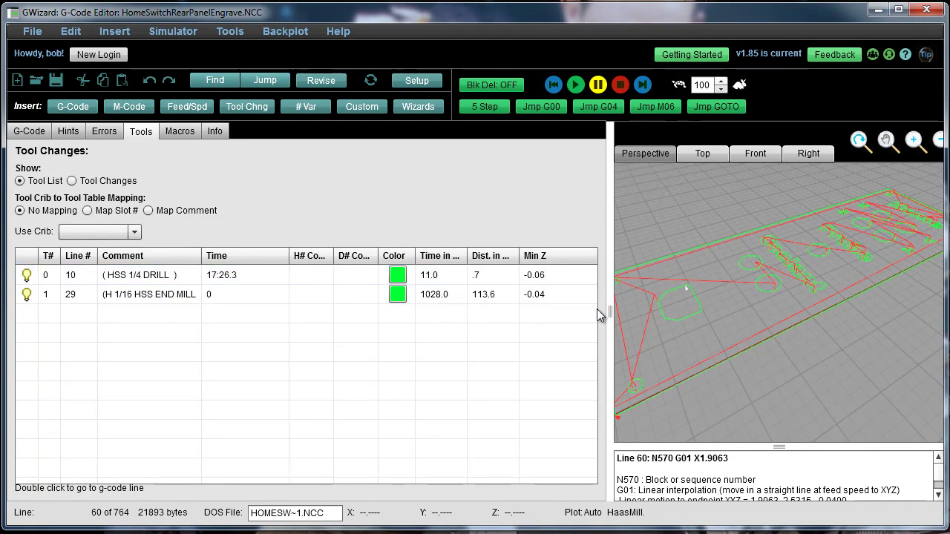
{"action": "left_click_drag", "start_coordinate": [614, 320], "coordinate": [392, 320]}
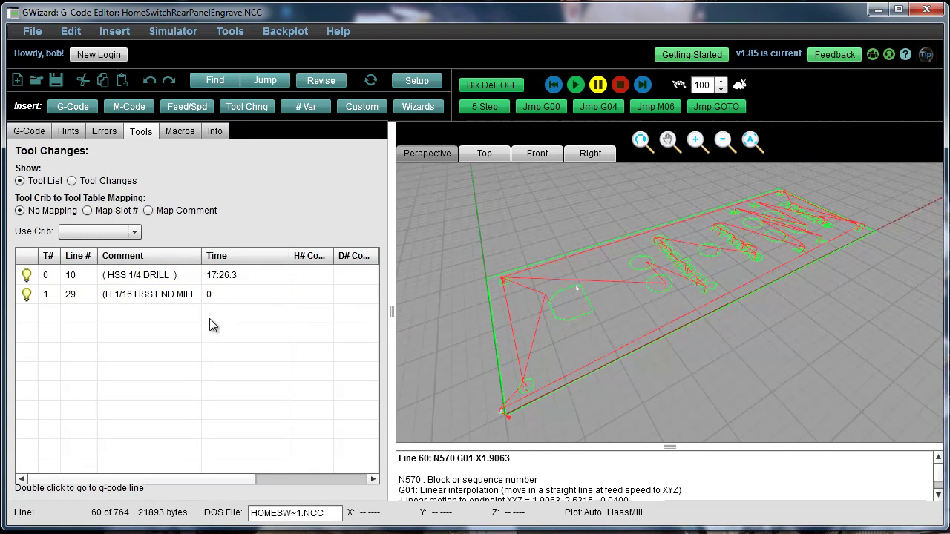
Toggle the 1/16 end mill's bulb off to hide its engraving path, then back on
{"action": "left_click", "coordinate": [47, 297]}
{"action": "left_click", "coordinate": [27, 295]}
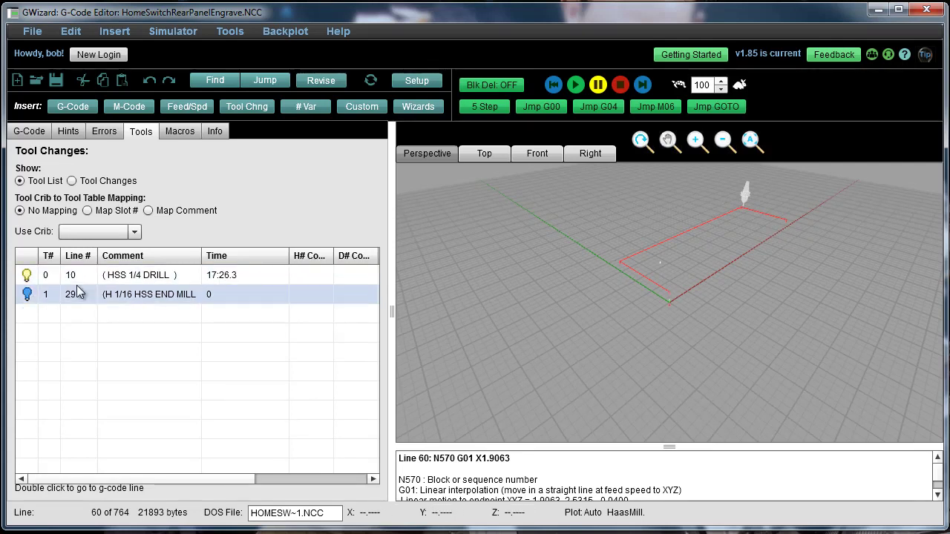
{"action": "left_click", "coordinate": [26, 294]}
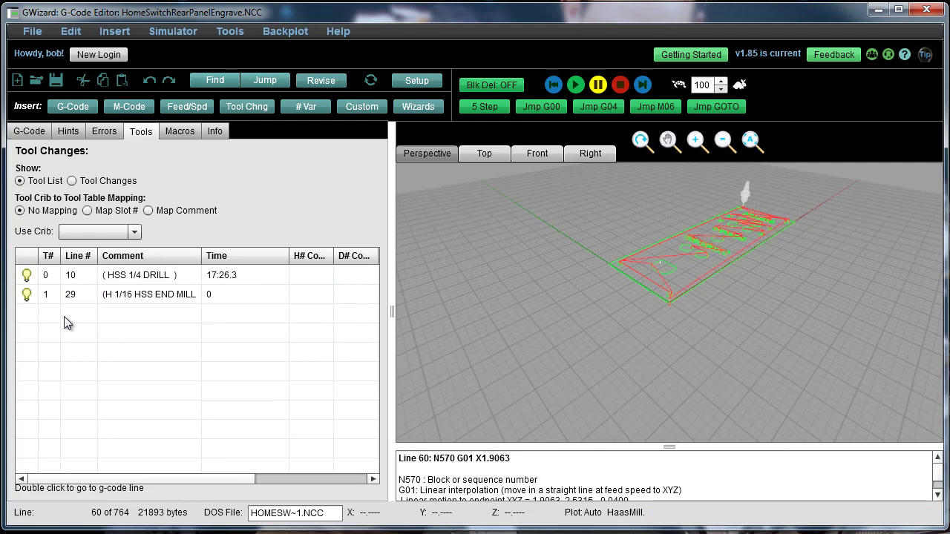